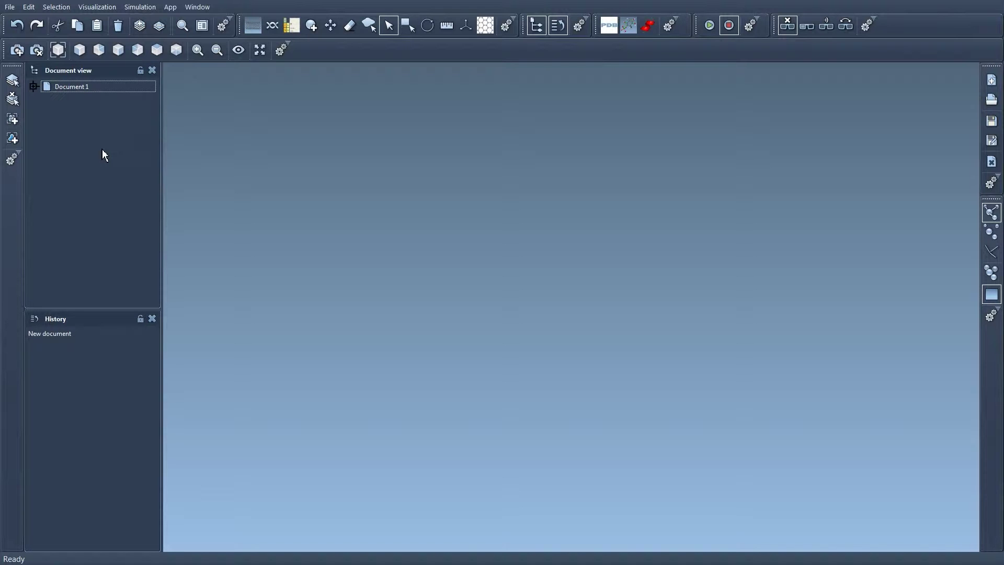
Create Document 2 from the File menu and Document 3 with Ctrl+N, keeping default names.
{"action": "left_click", "coordinate": [10, 7]}
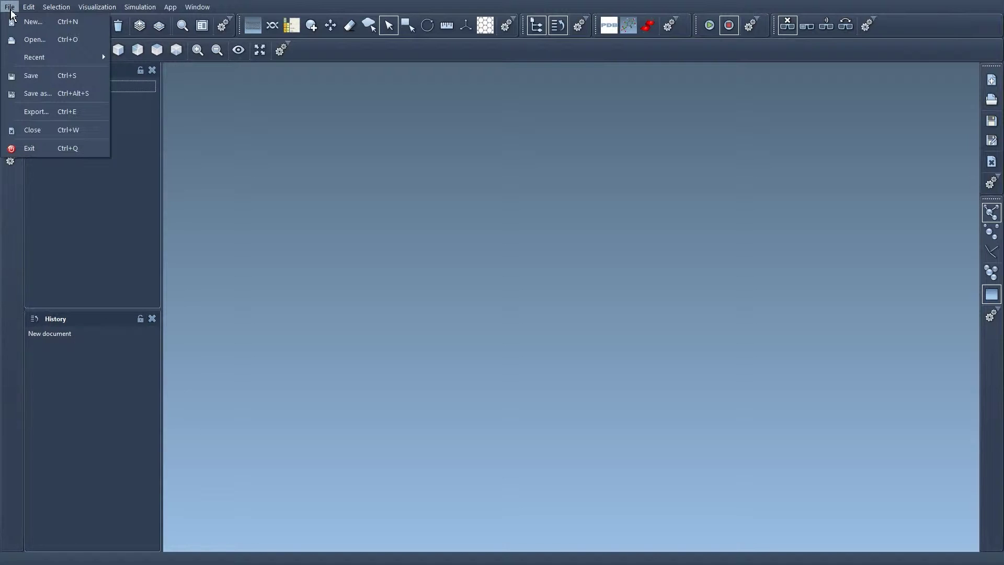
{"action": "left_click", "coordinate": [24, 24]}
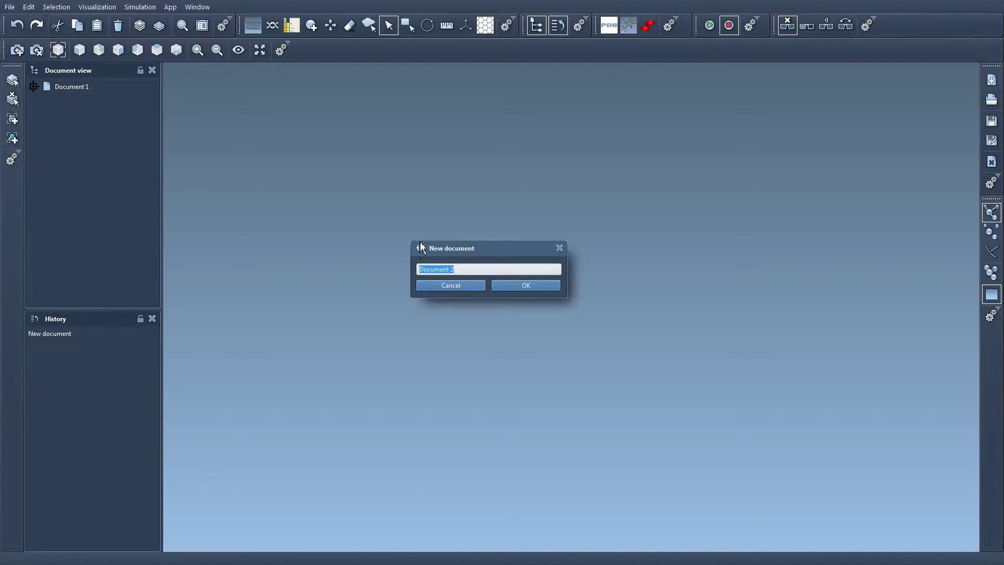
{"action": "left_click", "coordinate": [510, 286]}
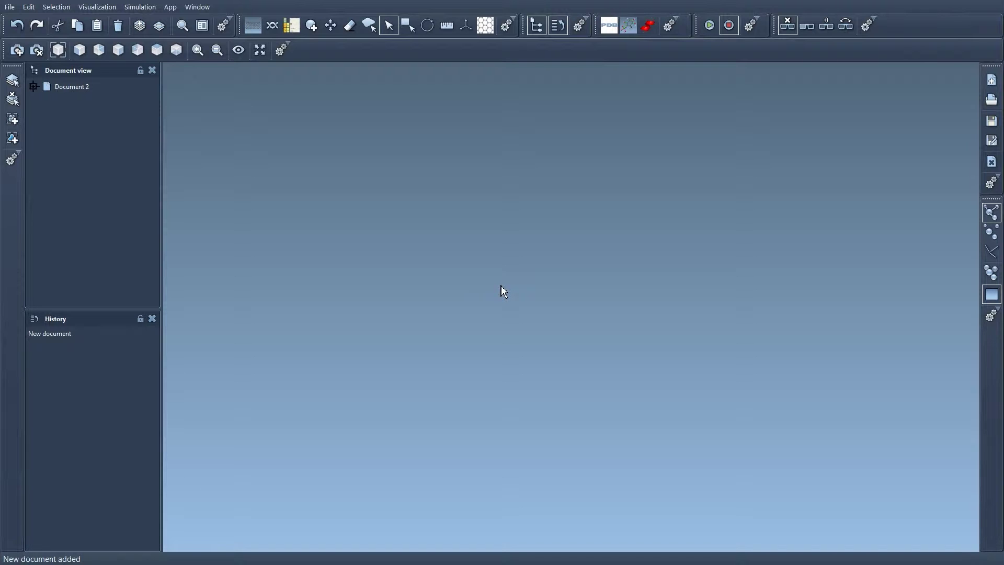
{"action": "key", "text": "ctrl+n"}
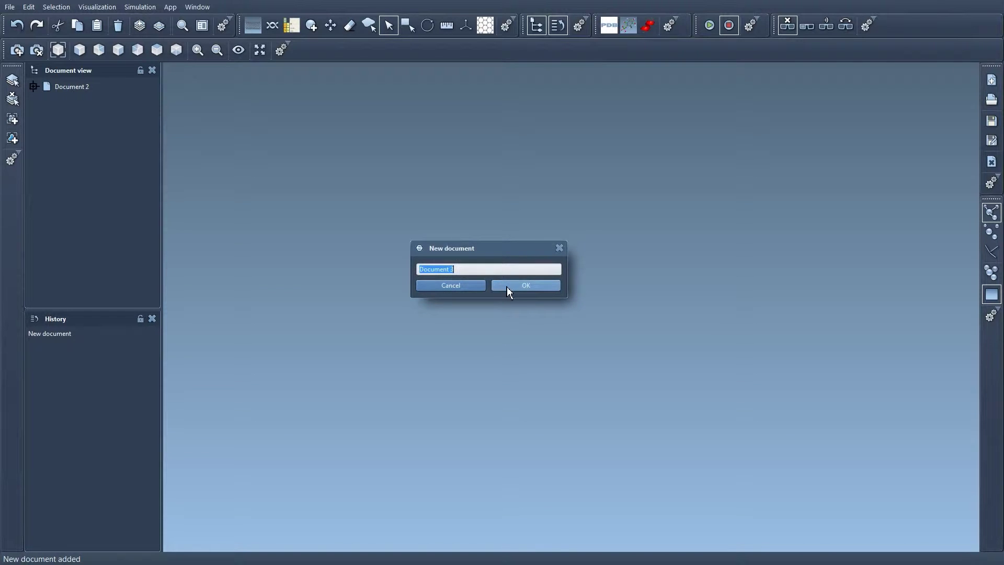
{"action": "left_click", "coordinate": [516, 287]}
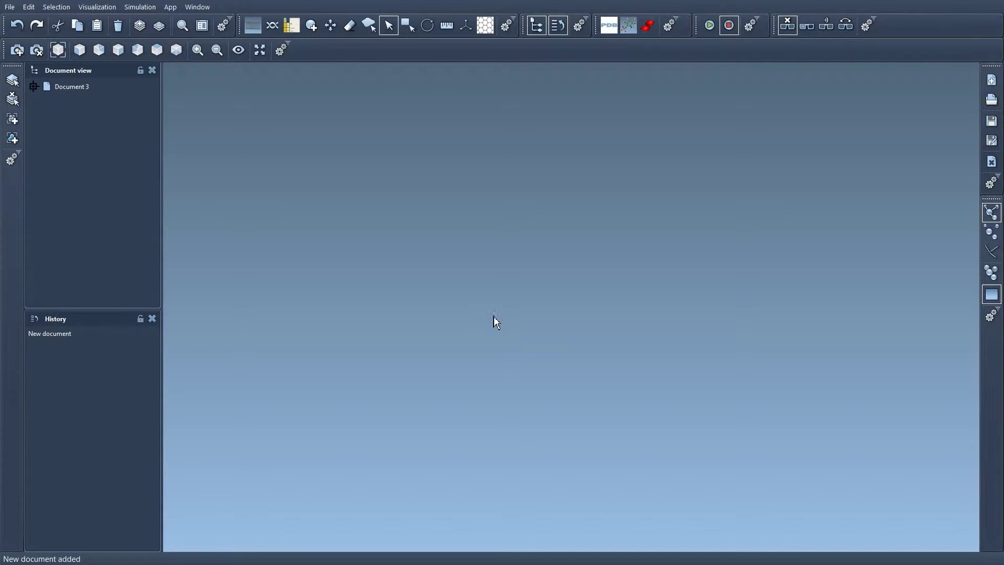
Cycle through Document 1, Document 2 and Document 3 from the Window menu's document list.
{"action": "left_click", "coordinate": [199, 7]}
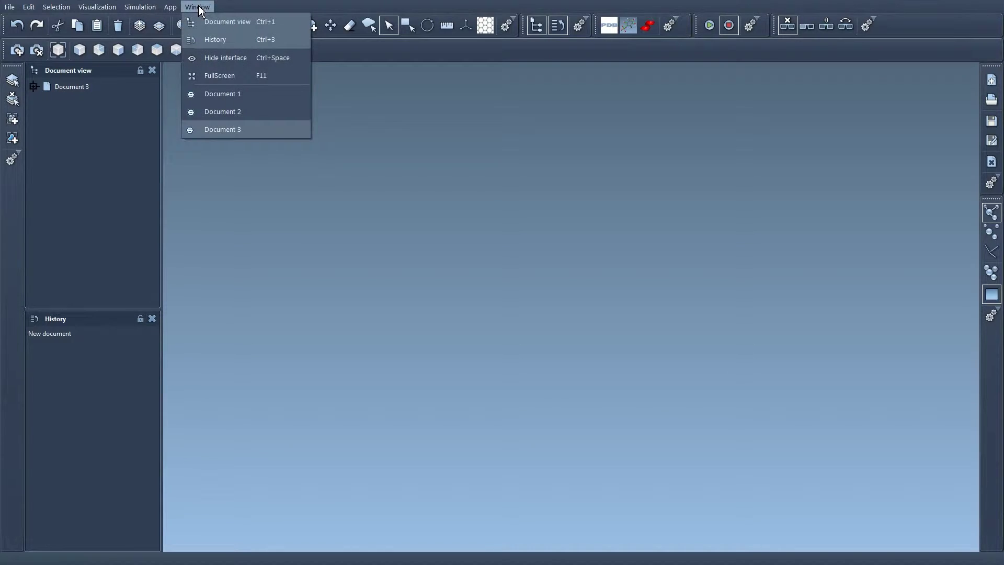
{"action": "left_click", "coordinate": [204, 94]}
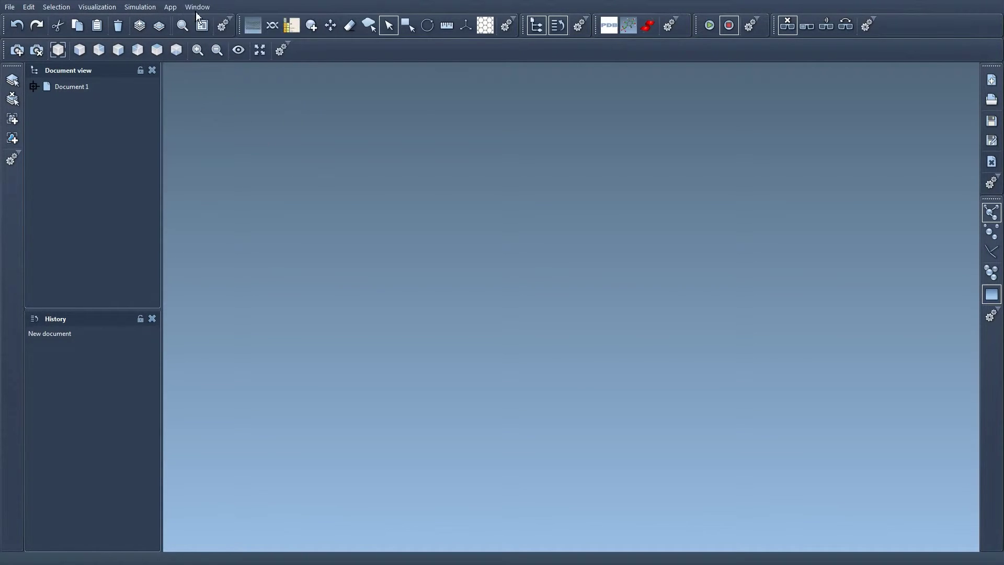
{"action": "left_click", "coordinate": [198, 6]}
{"action": "left_click", "coordinate": [211, 105]}
{"action": "left_click", "coordinate": [204, 10]}
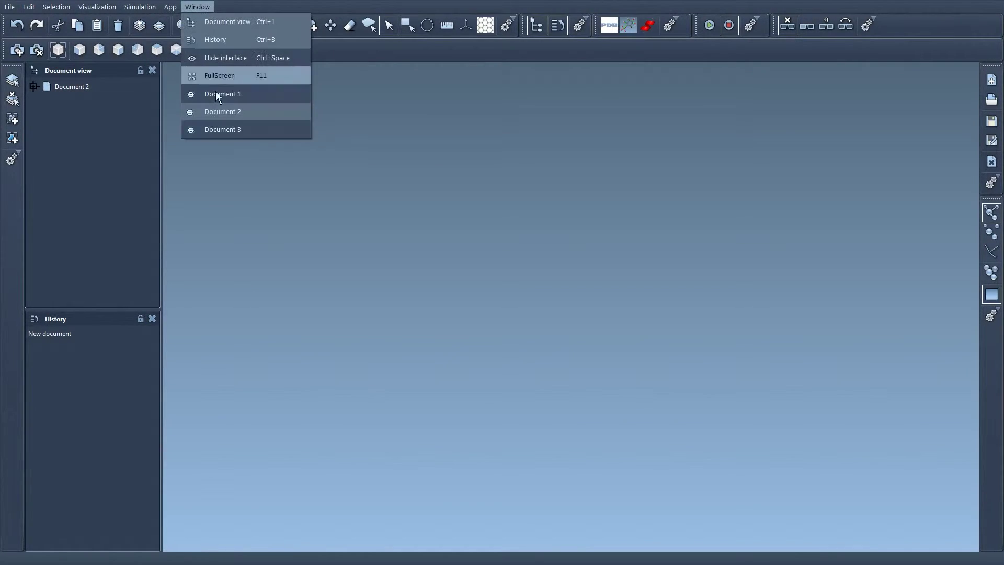
{"action": "left_click", "coordinate": [216, 131]}
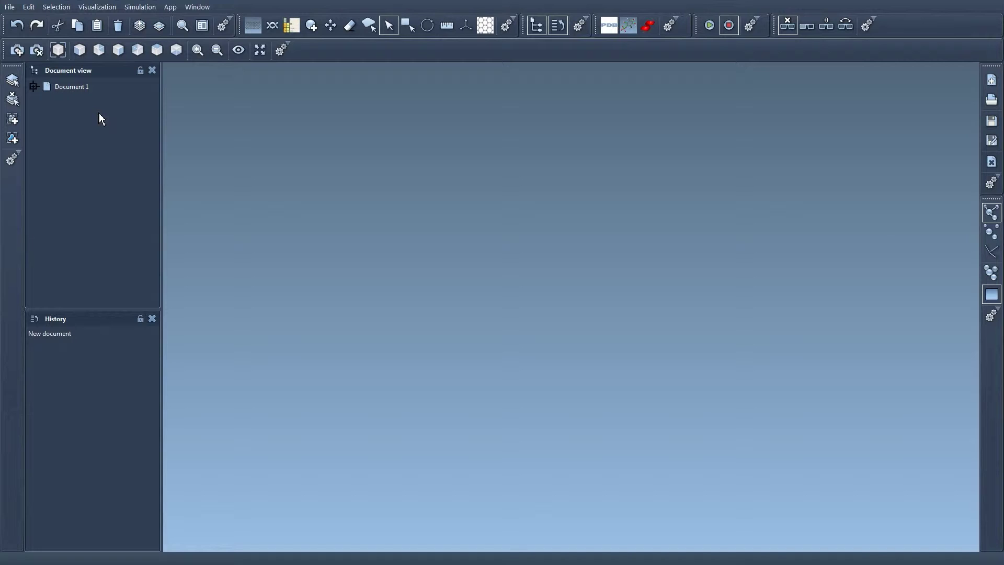
Close Document 3 from the File menu, then close Document 2 with Ctrl+W.
{"action": "left_click", "coordinate": [11, 9]}
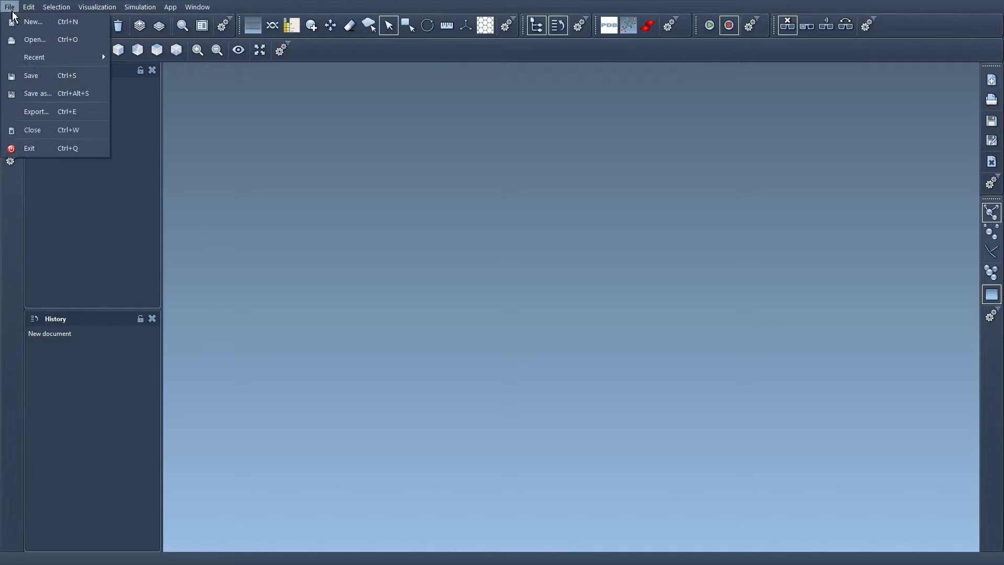
{"action": "left_click", "coordinate": [33, 130]}
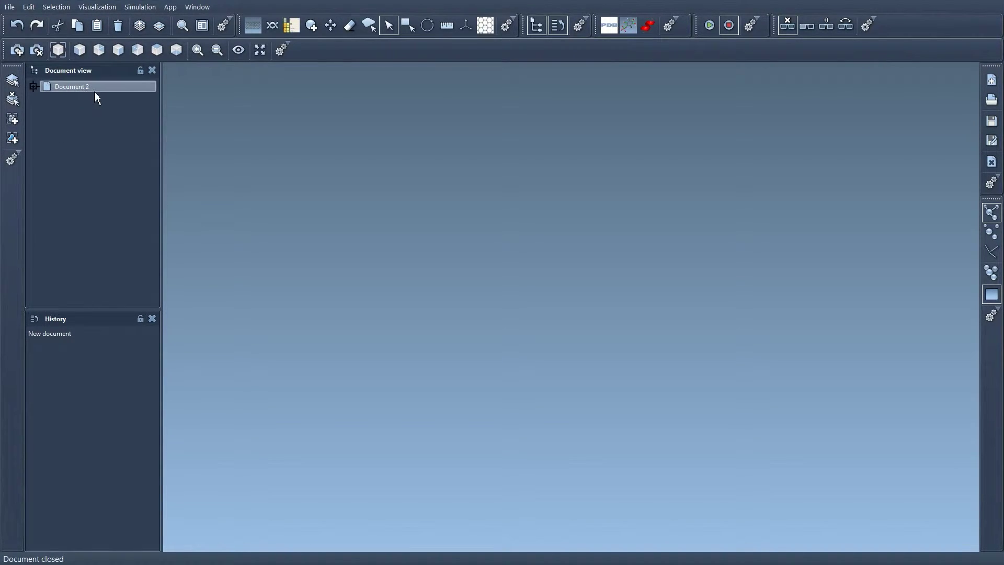
{"action": "left_click", "coordinate": [204, 8]}
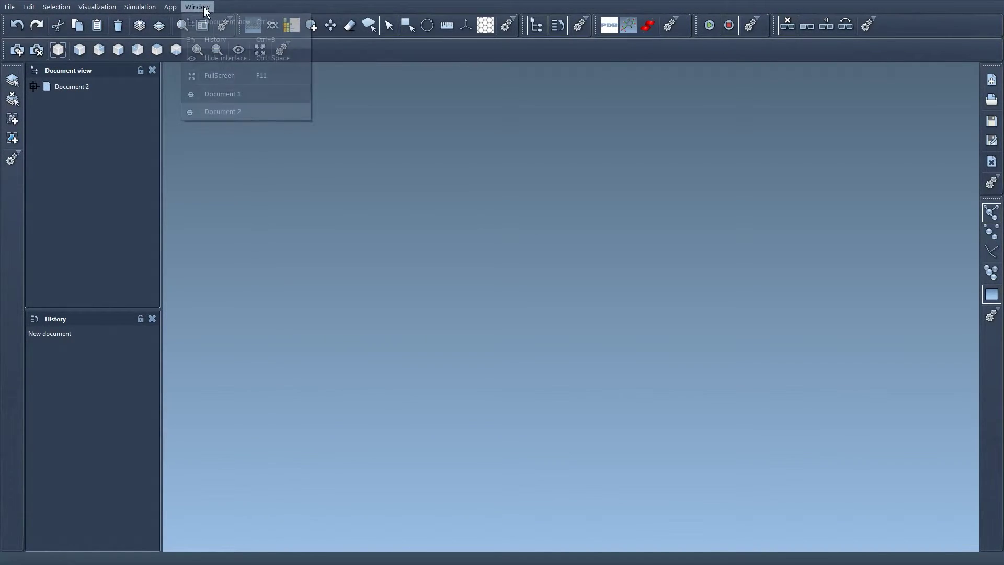
{"action": "left_click", "coordinate": [246, 6]}
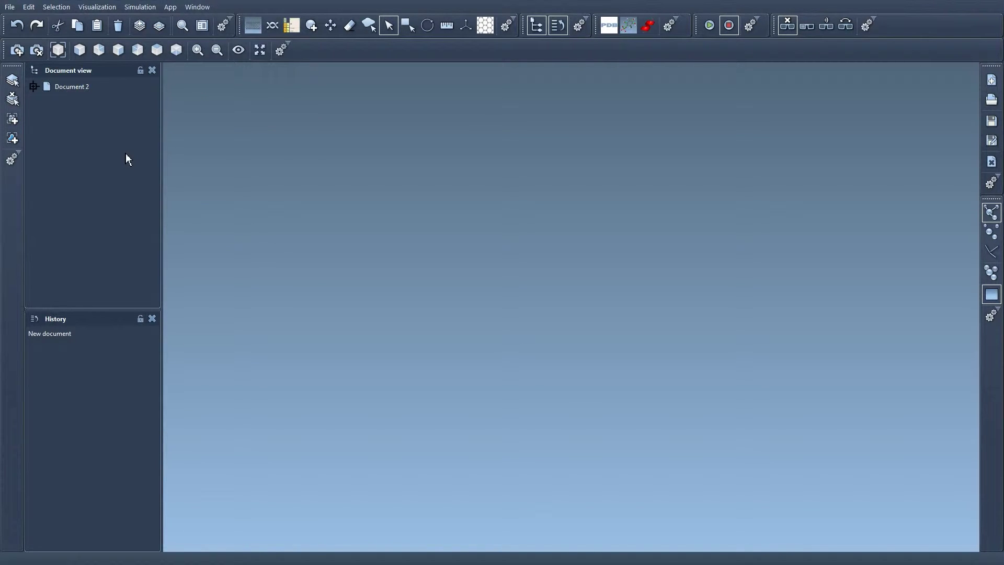
{"action": "key", "text": "ctrl+w"}
Expand Document 1 in the Document view to reveal Camera 1 and Layer 1.
{"action": "left_click", "coordinate": [33, 87]}
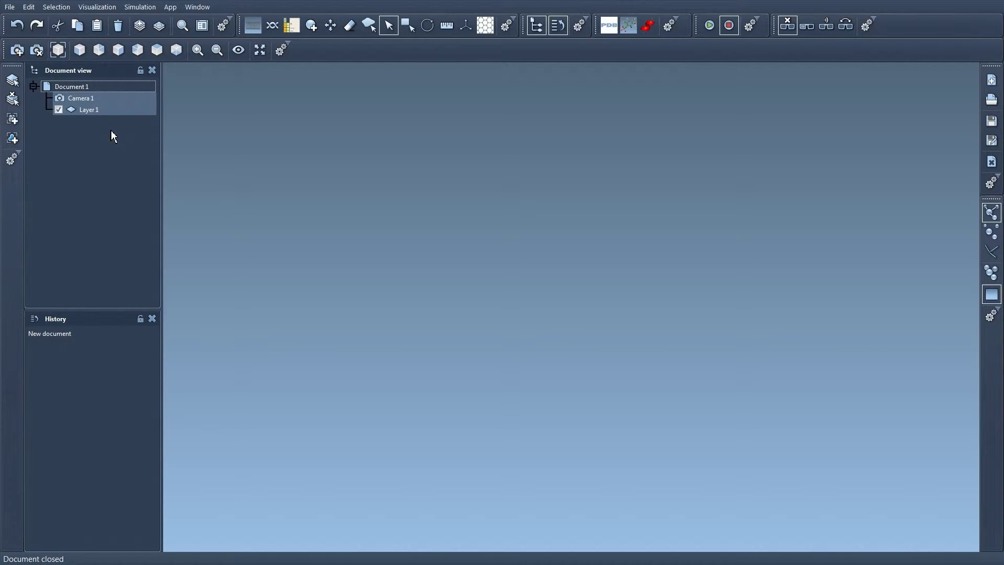
Add Layer 2 and Layer 3 to Document 1, keeping their default names.
{"action": "left_click", "coordinate": [31, 10]}
{"action": "mouse_move", "coordinate": [59, 152]}
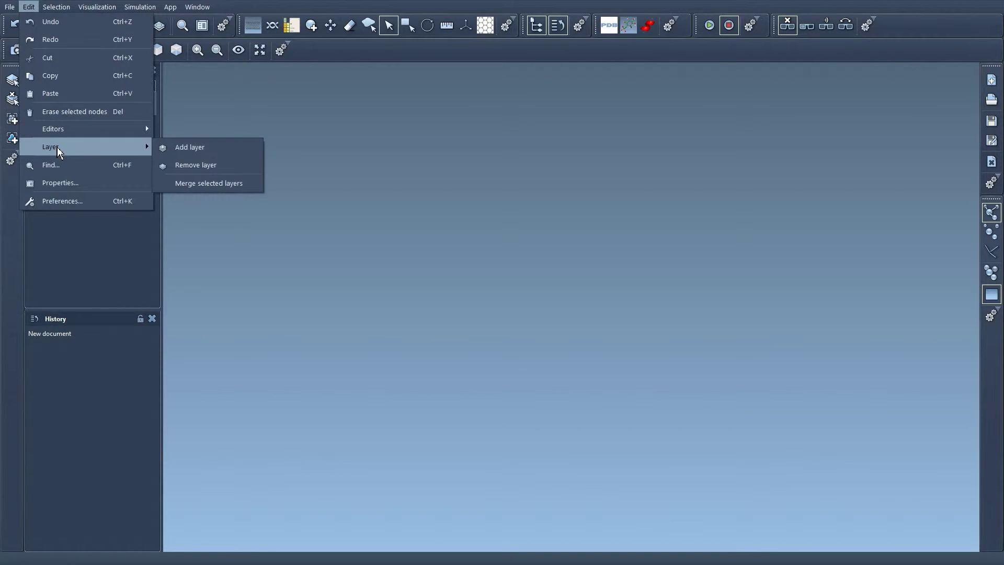
{"action": "left_click", "coordinate": [199, 150]}
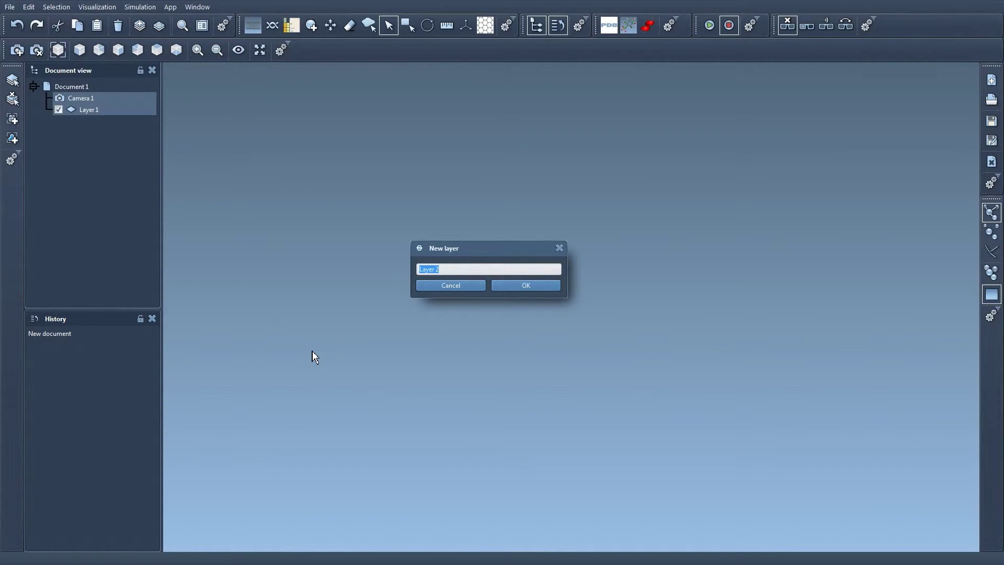
{"action": "key", "text": "Return"}
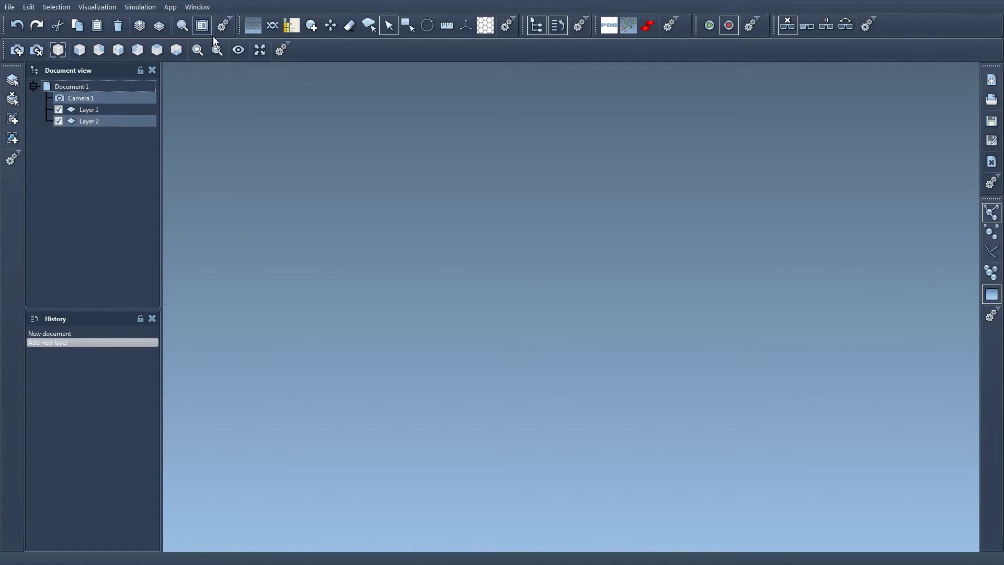
{"action": "left_click", "coordinate": [140, 25]}
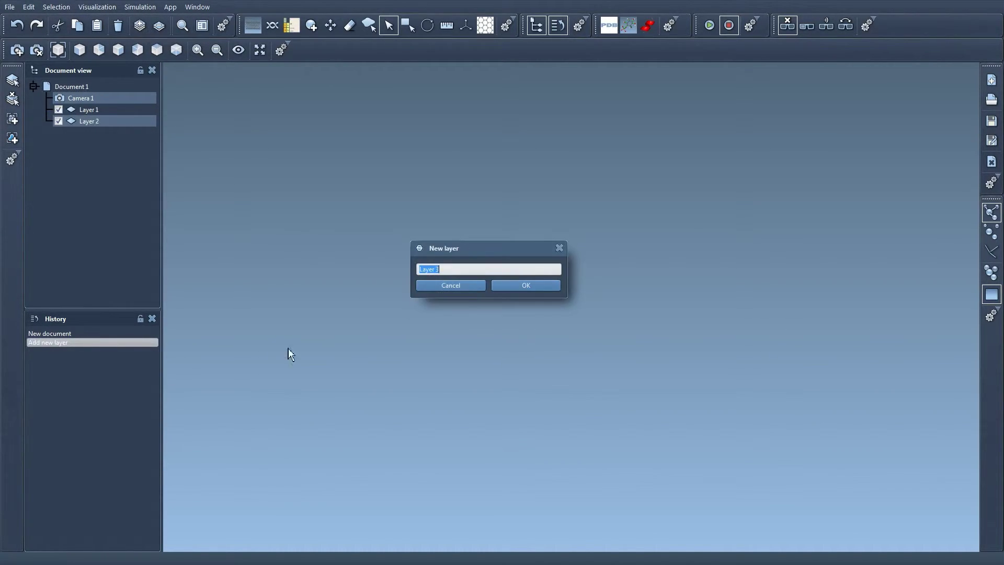
{"action": "left_click", "coordinate": [531, 288]}
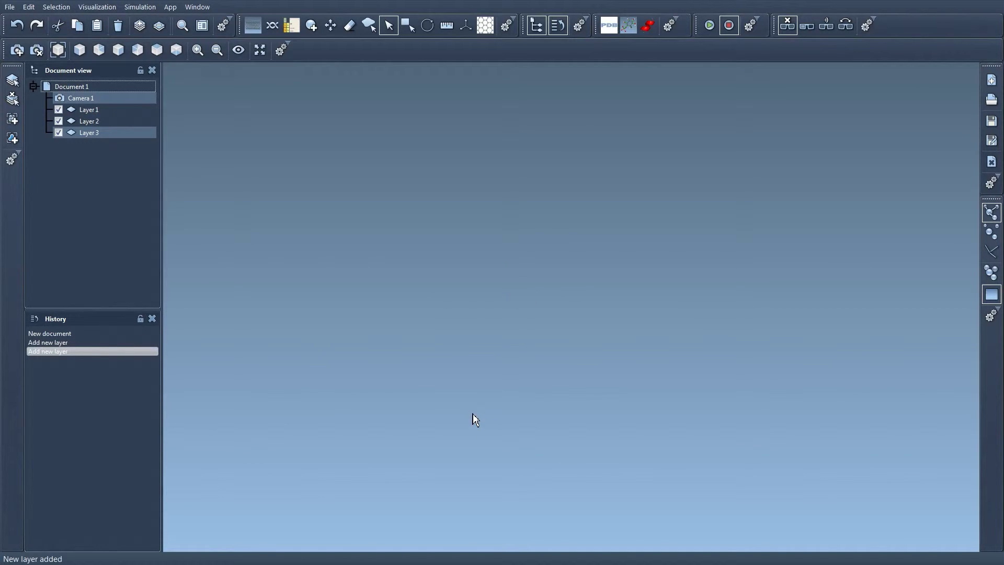
Rename Layer 1, Layer 2 and Layer 3 to Channel, Membrane and Ligand.
{"action": "left_click", "coordinate": [99, 111], "text": "shift"}
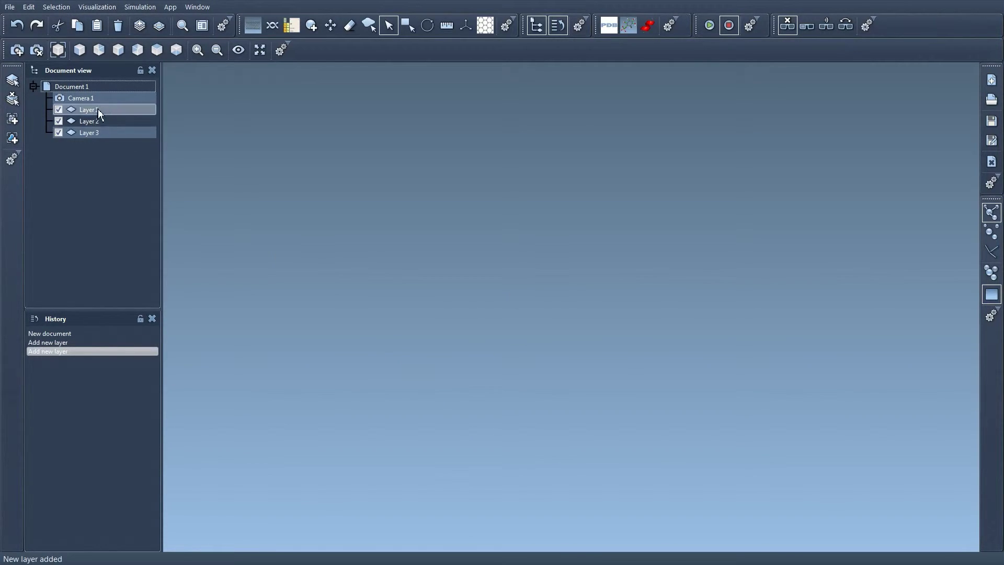
{"action": "double_click", "coordinate": [106, 112]}
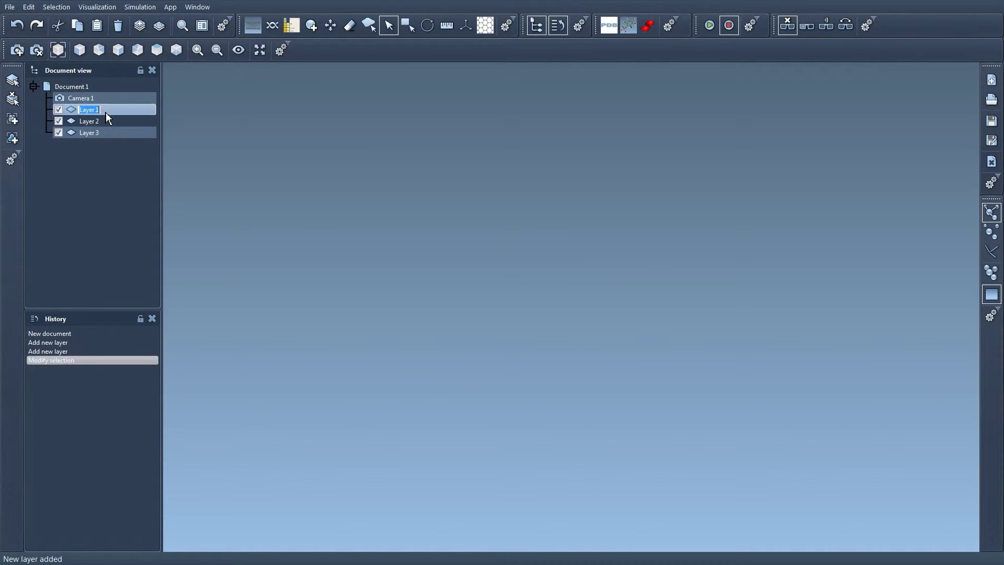
{"action": "type", "text": "Channel"}
{"action": "key", "text": "Return"}
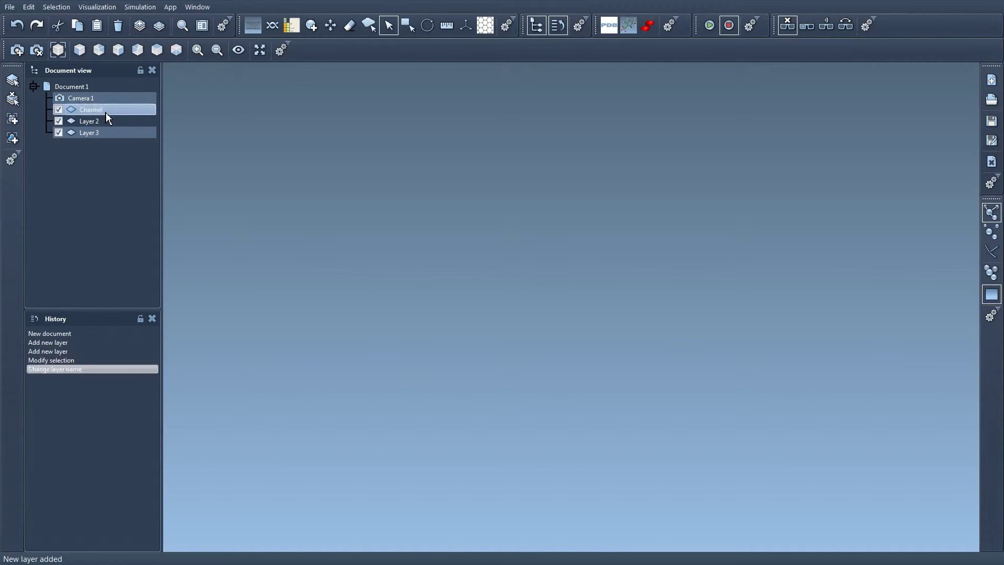
{"action": "double_click", "coordinate": [96, 123]}
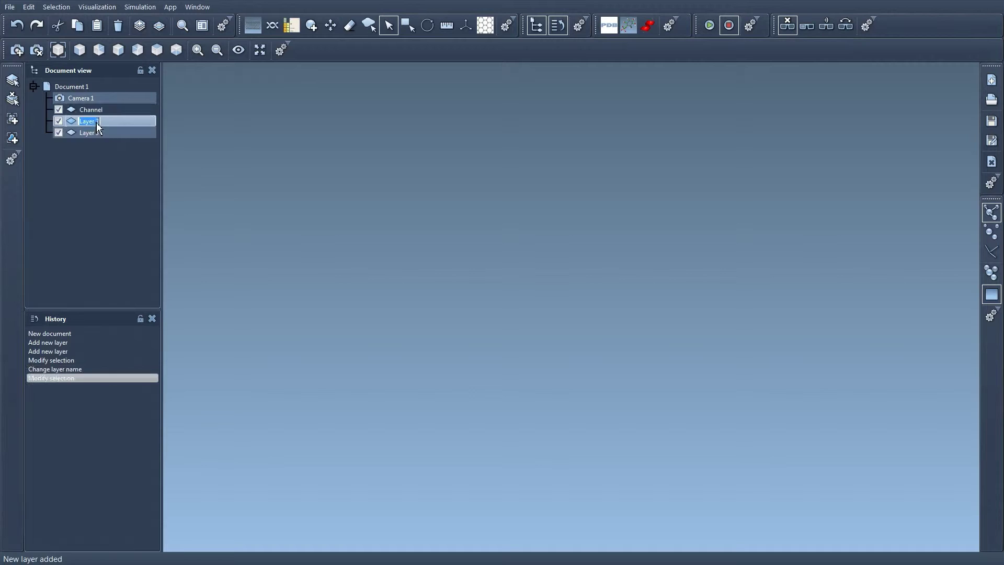
{"action": "type", "text": "Membrane"}
{"action": "key", "text": "Return"}
{"action": "double_click", "coordinate": [91, 133]}
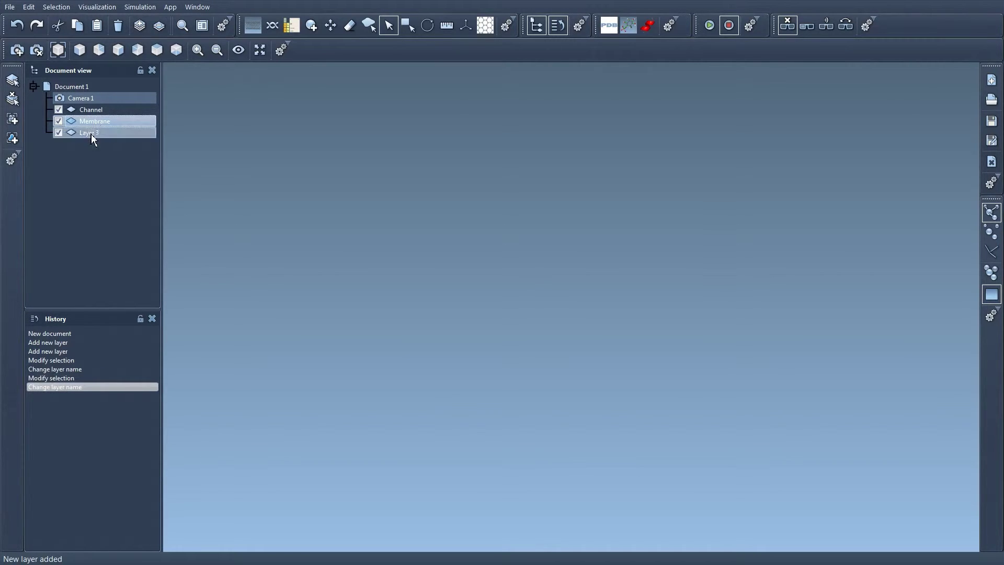
{"action": "type", "text": "Ligand"}
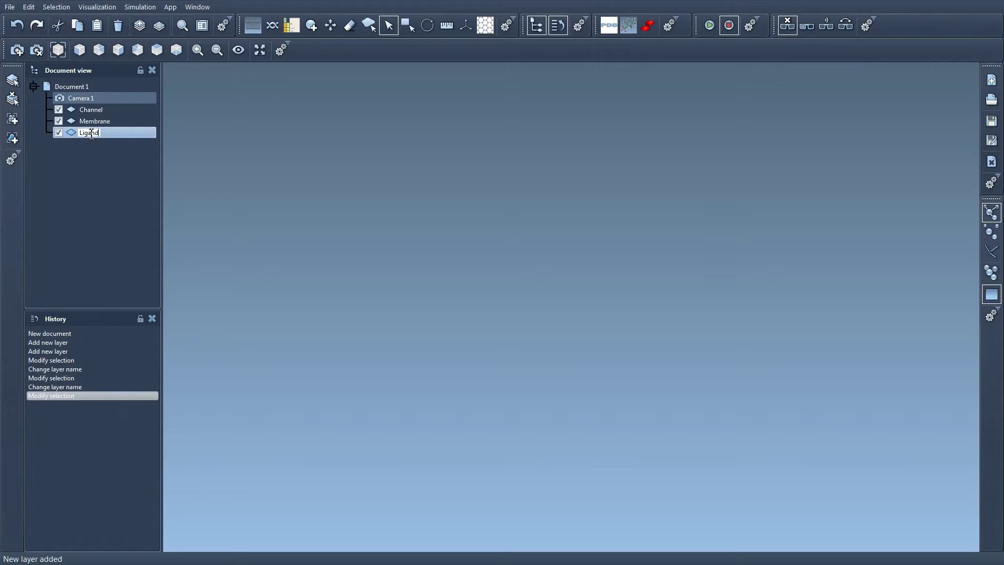
{"action": "key", "text": "Return"}
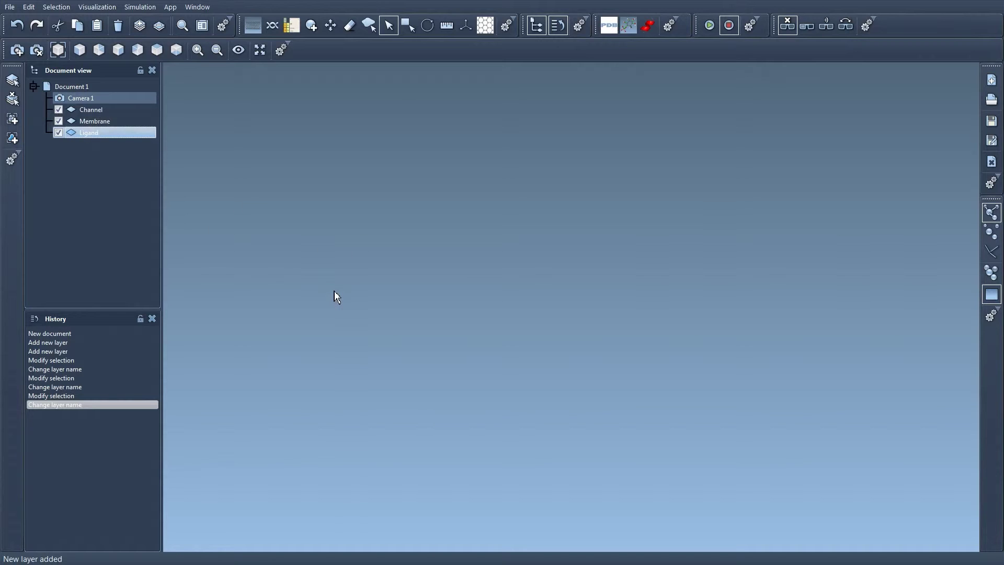
{"action": "left_click", "coordinate": [114, 212]}
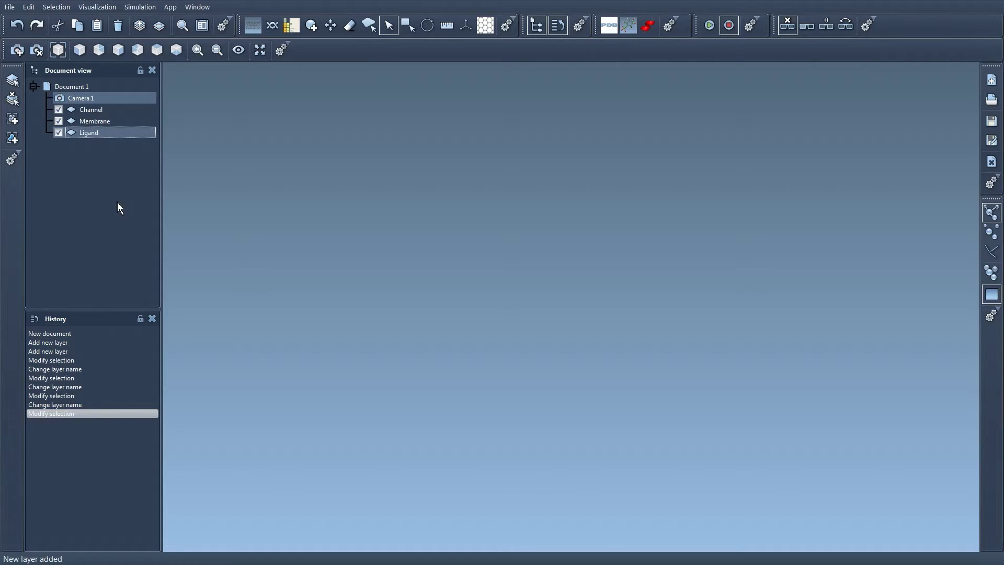
Set the Membrane layer as the active layer from its context menu.
{"action": "left_click", "coordinate": [97, 121]}
{"action": "right_click", "coordinate": [97, 121]}
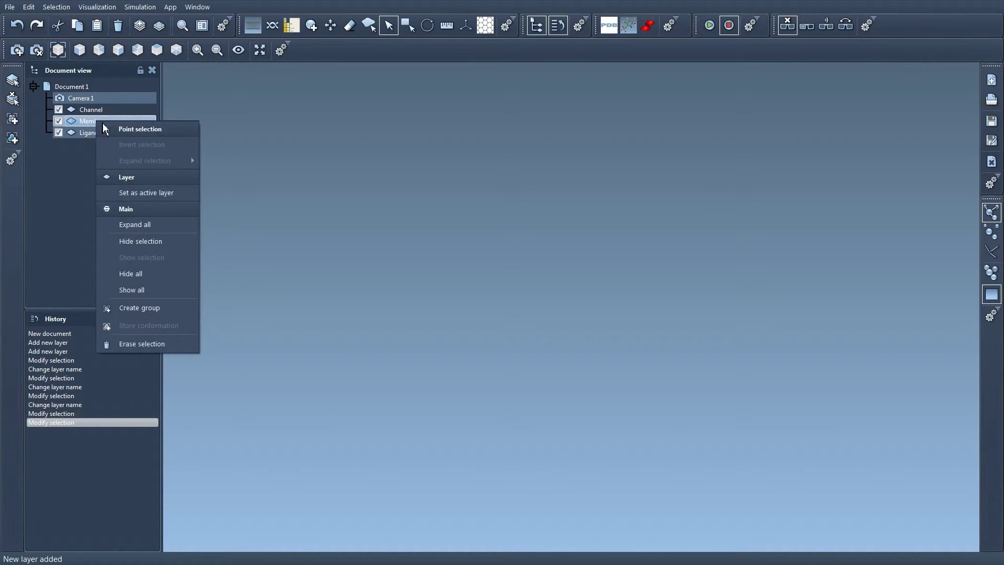
{"action": "left_click", "coordinate": [136, 194]}
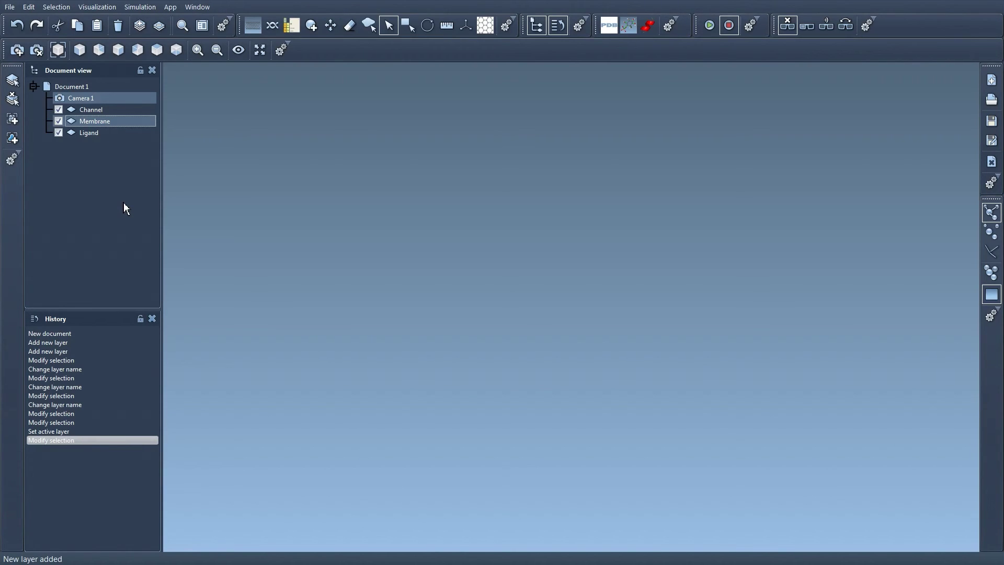
Delete the active Membrane layer with Edit > Layer > Remove layer.
{"action": "left_click", "coordinate": [36, 11]}
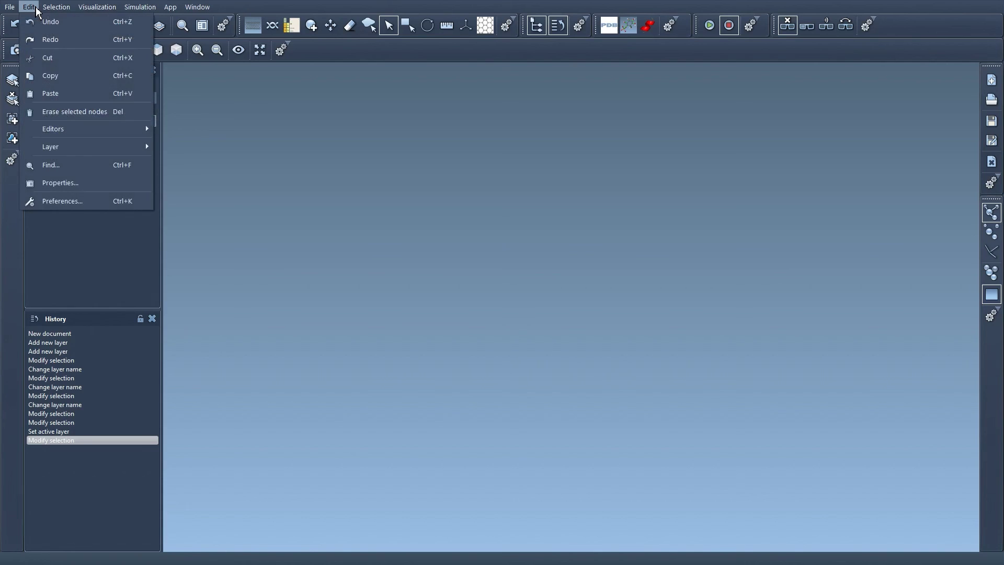
{"action": "mouse_move", "coordinate": [46, 152]}
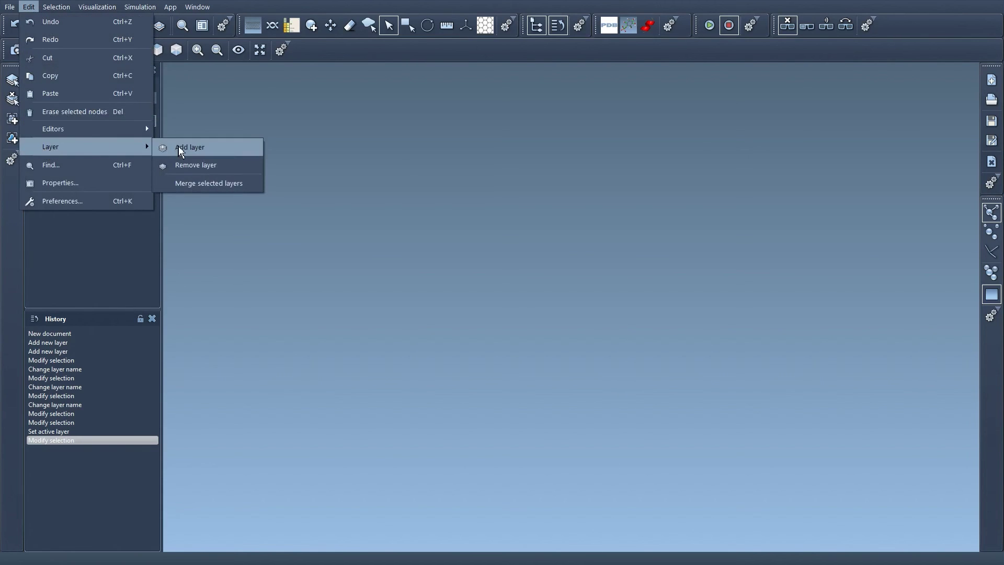
{"action": "left_click", "coordinate": [179, 166]}
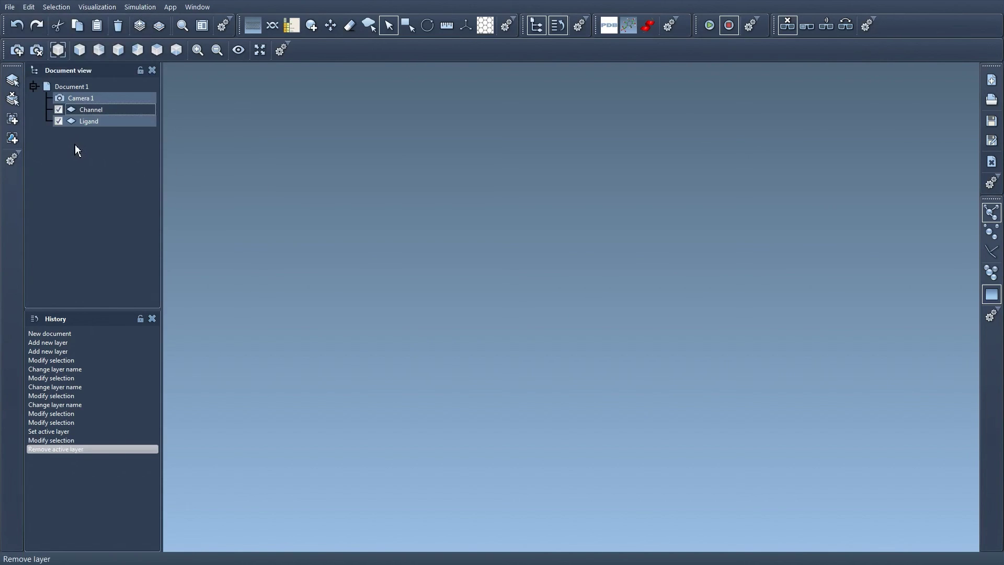